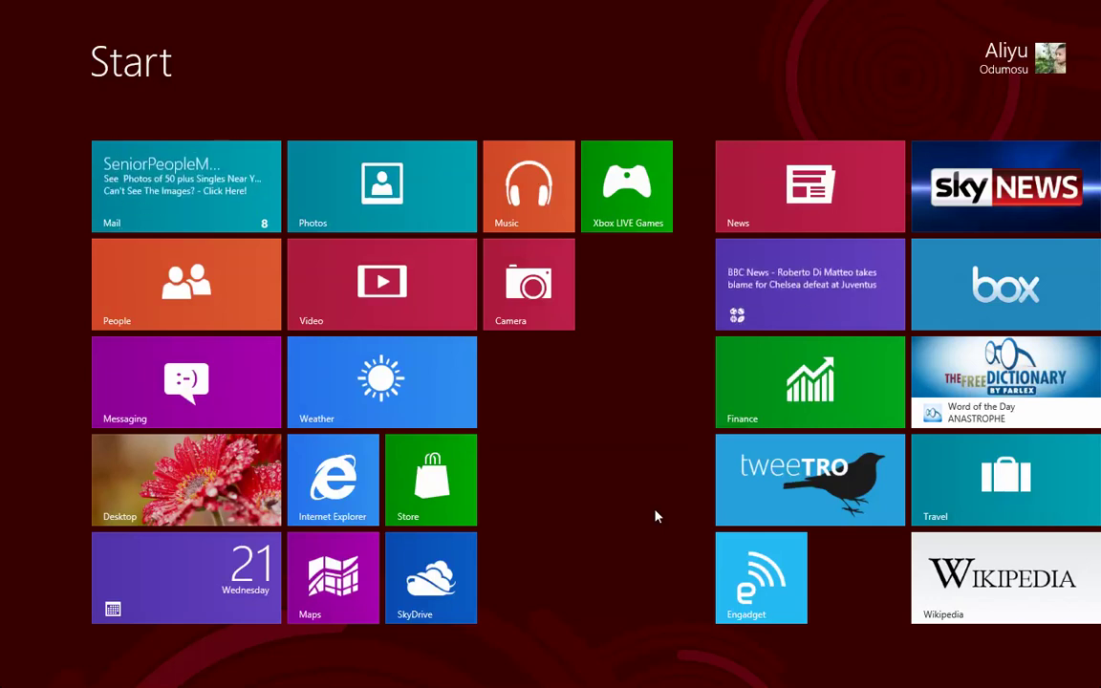
Launch the Store app from the Start screen.
scroll(629, 393, down, 5)
scroll(628, 395, up, 5)
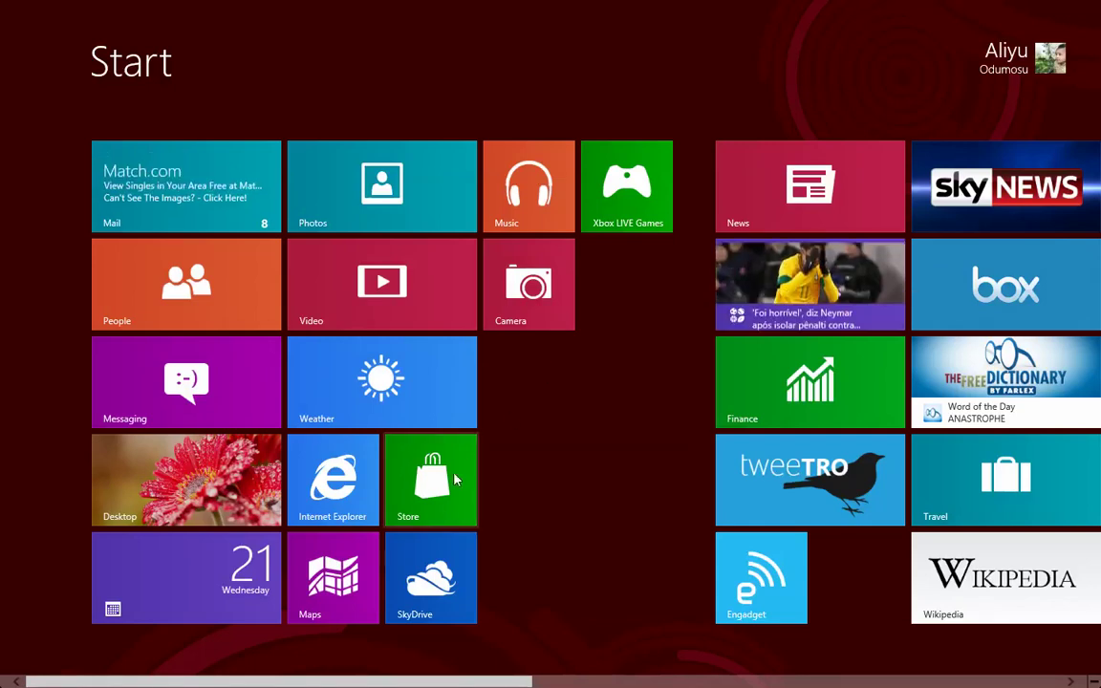
click(411, 449)
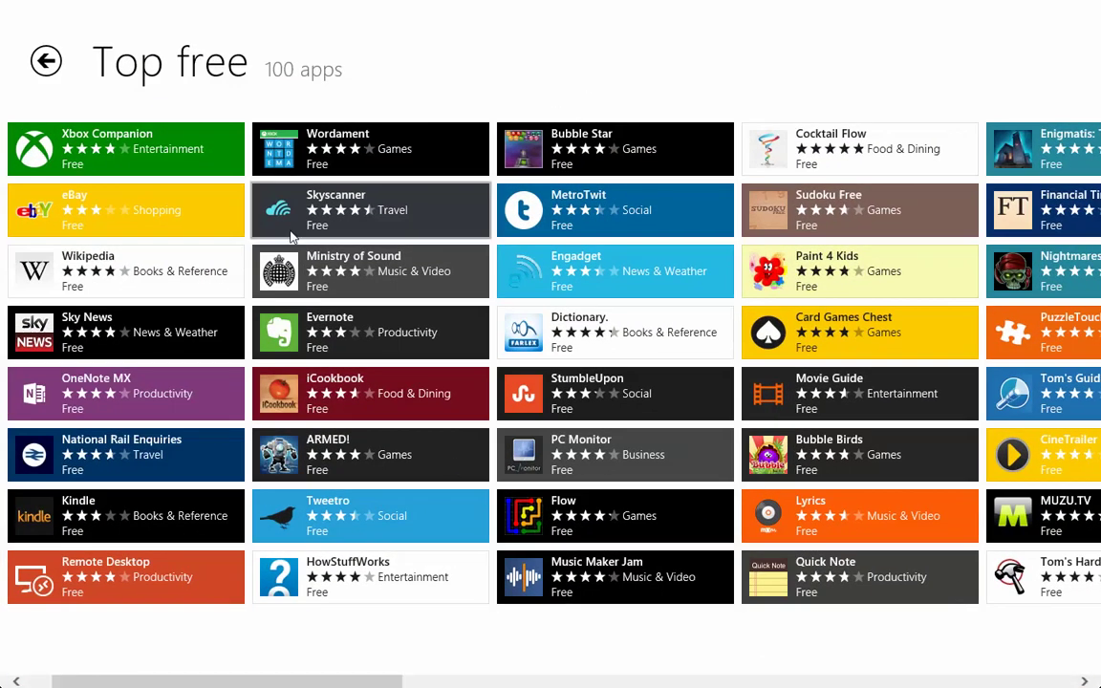
scroll(390, 393, down, 2)
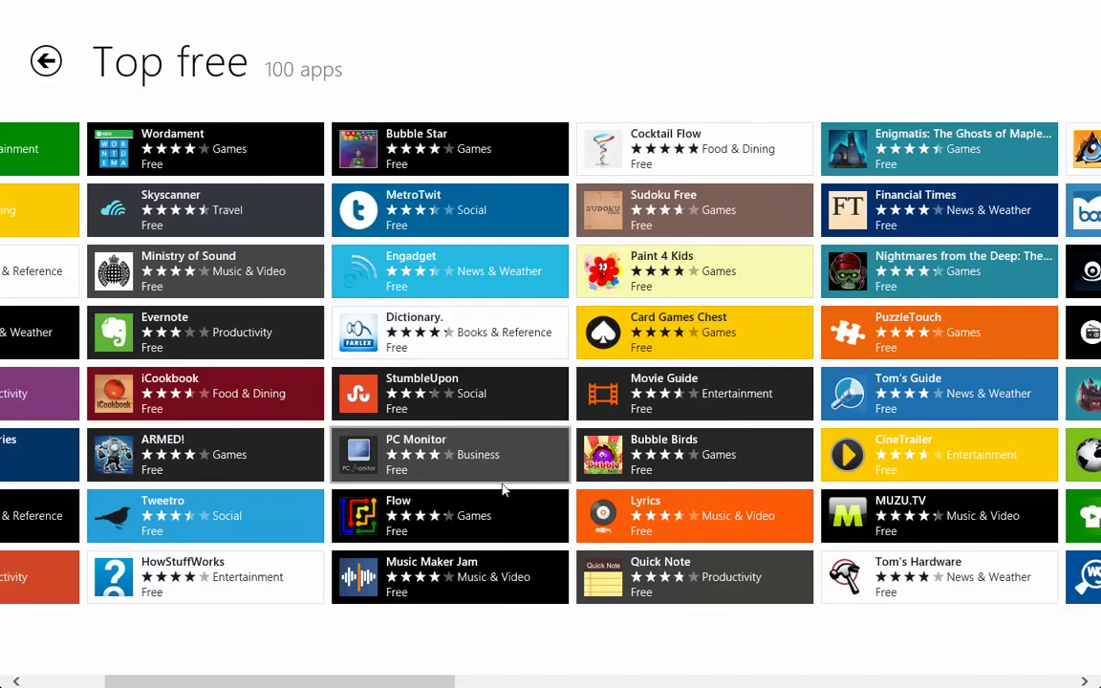
Browse the Lyrics and Movie Guide app pages, then bring up the Start settings pane with Win+I.
click(712, 515)
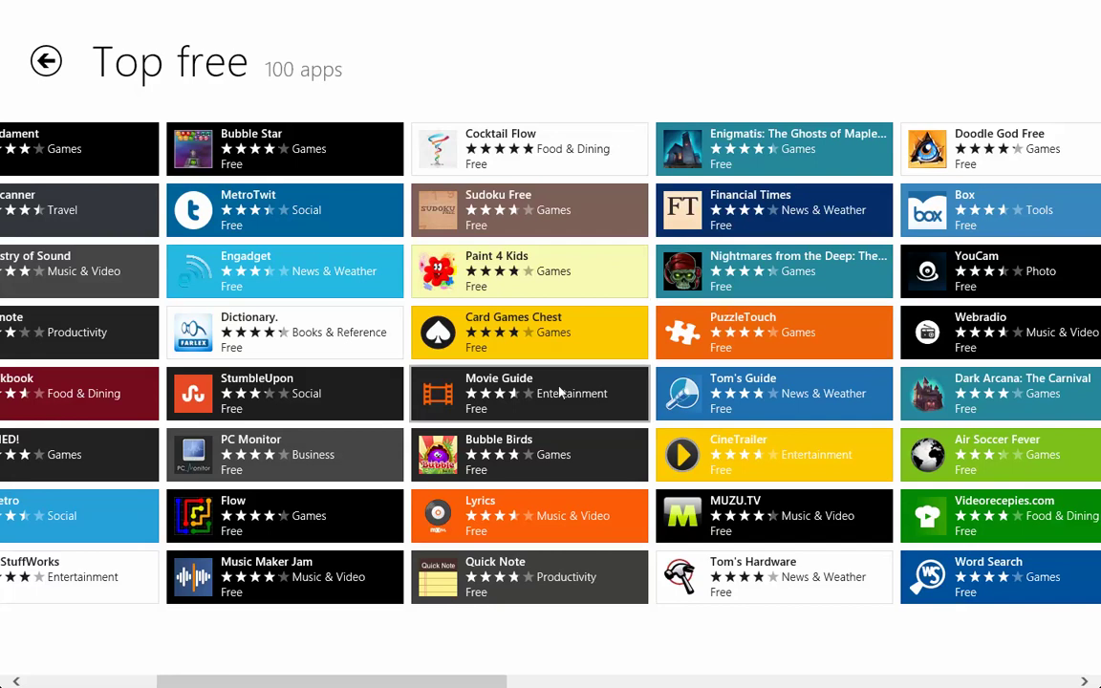
click(471, 401)
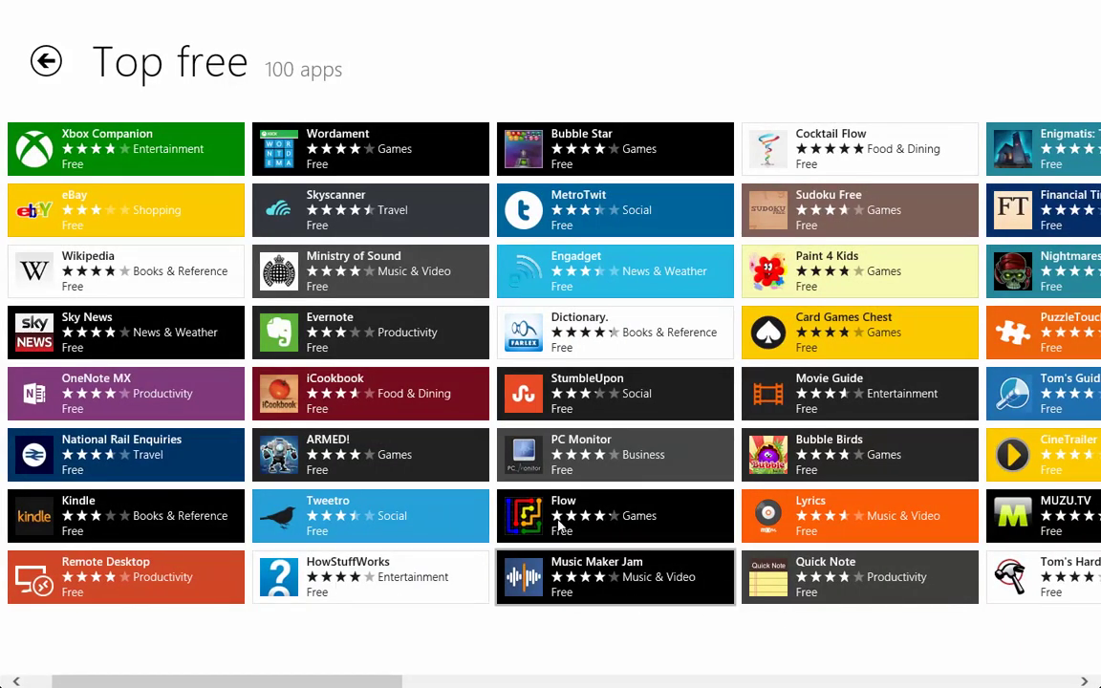
scroll(838, 487, down, 3)
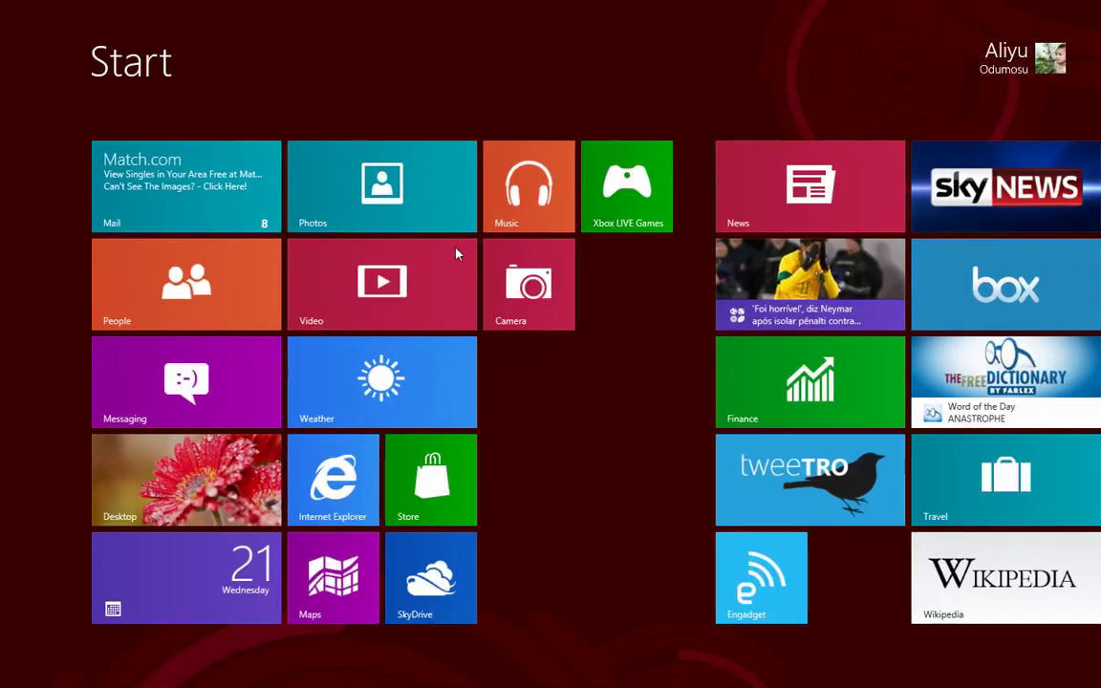
scroll(700, 516, down, 10)
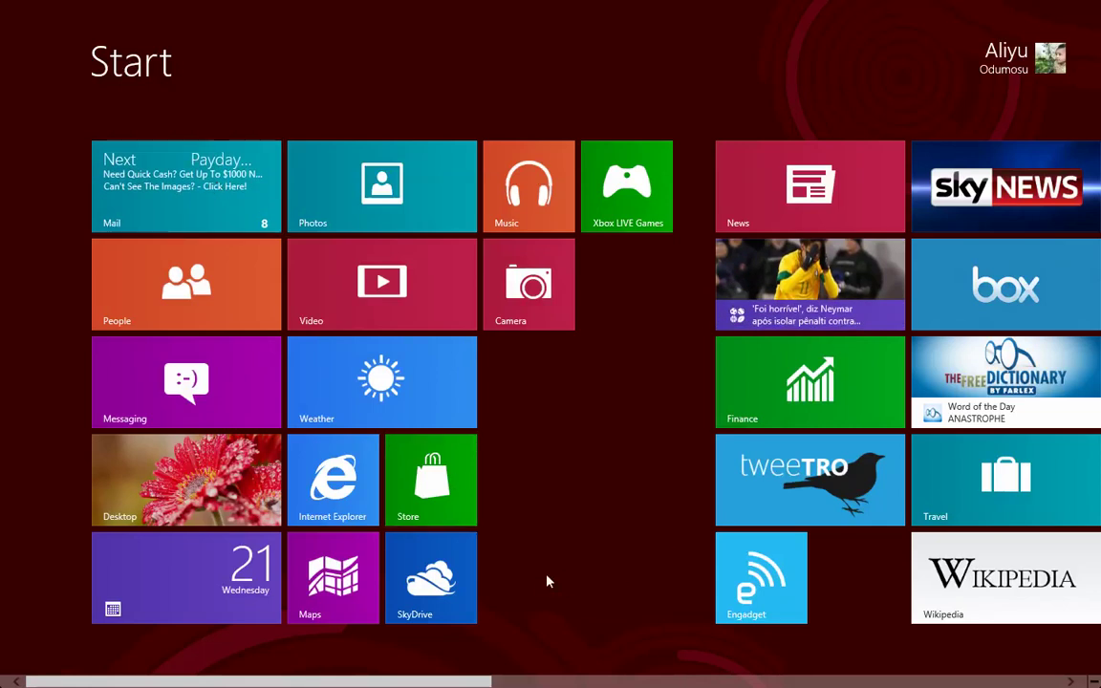
key(super+i)
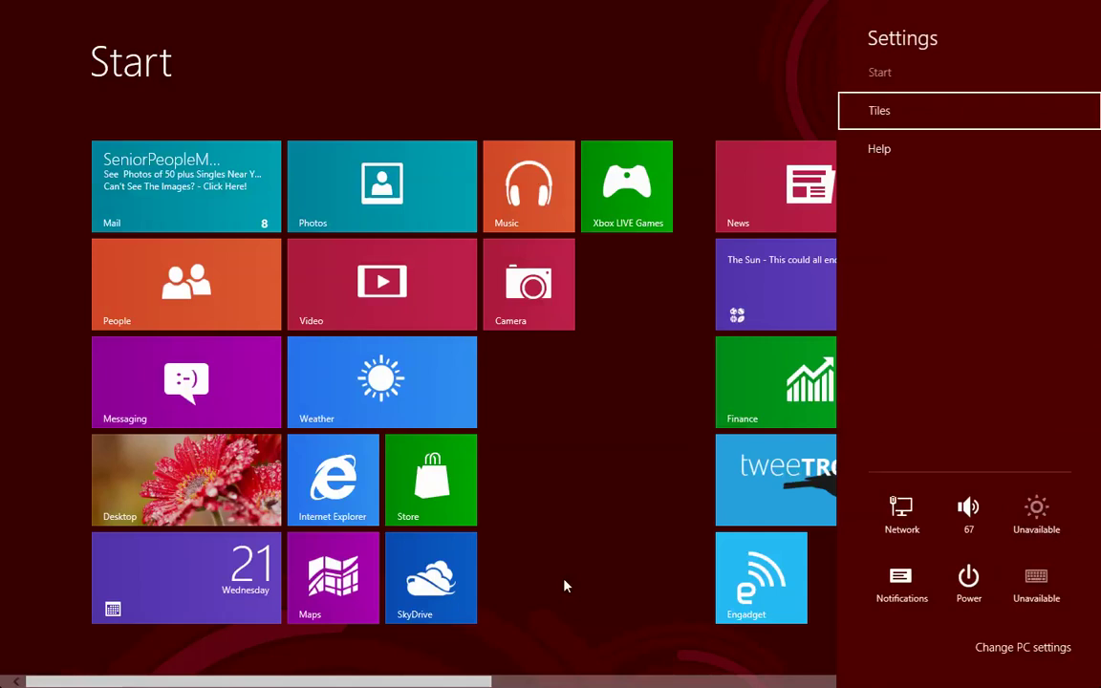
Open full PC settings and turn Show app notifications off, then back On.
click(1012, 646)
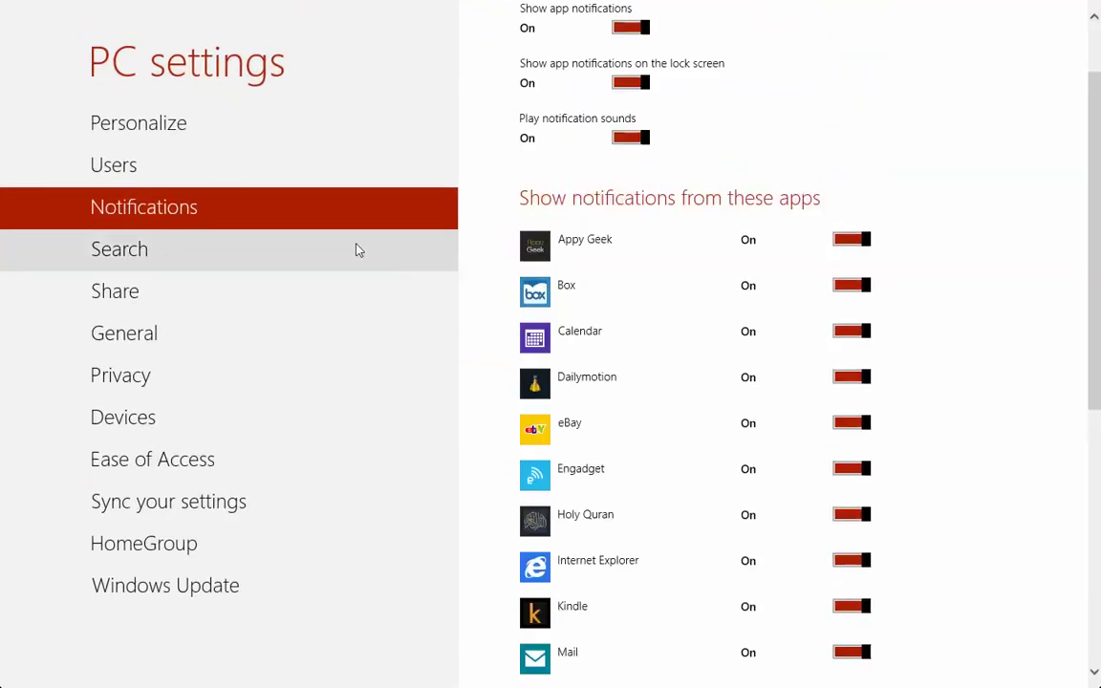
scroll(990, 206, up, 2)
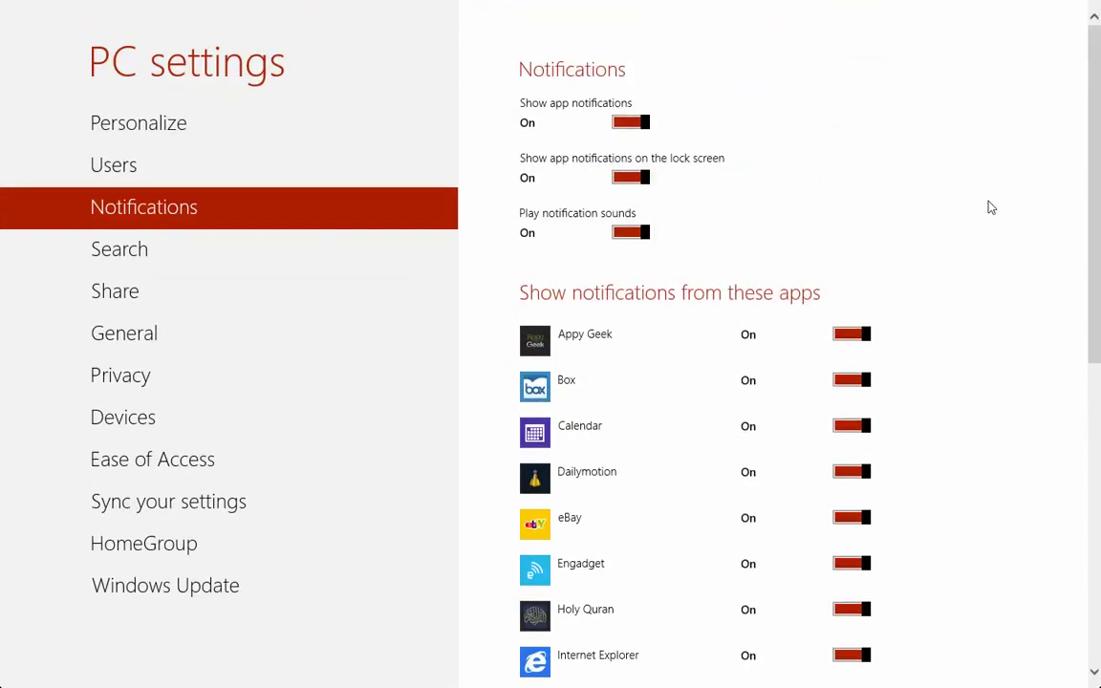
click(621, 122)
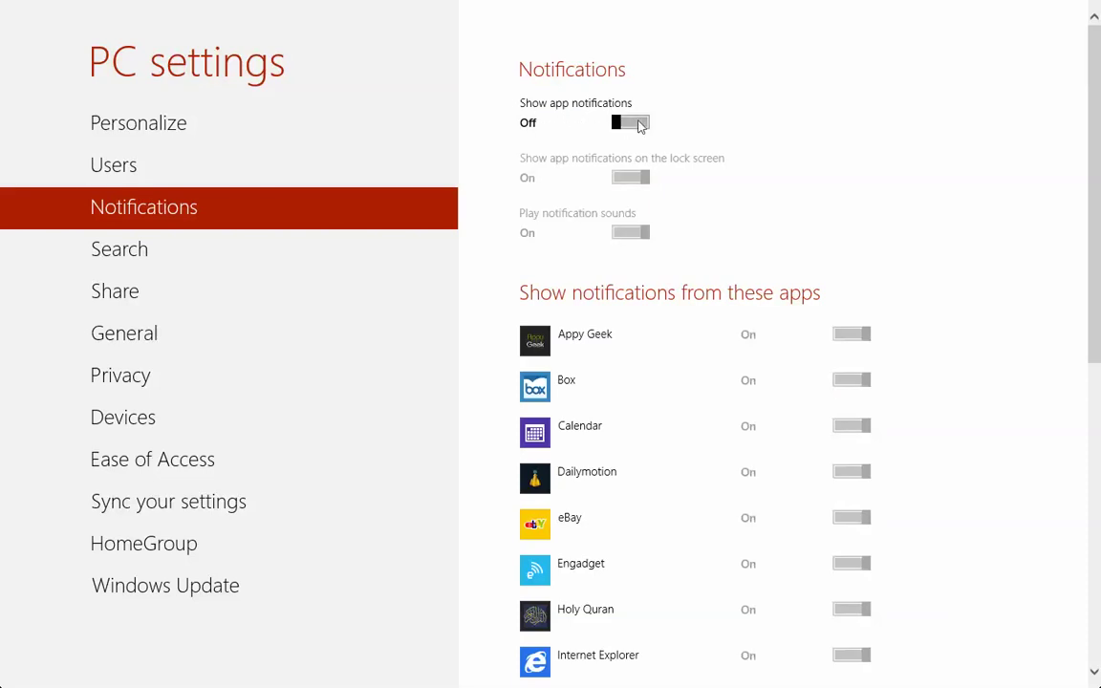
scroll(838, 172, down, 5)
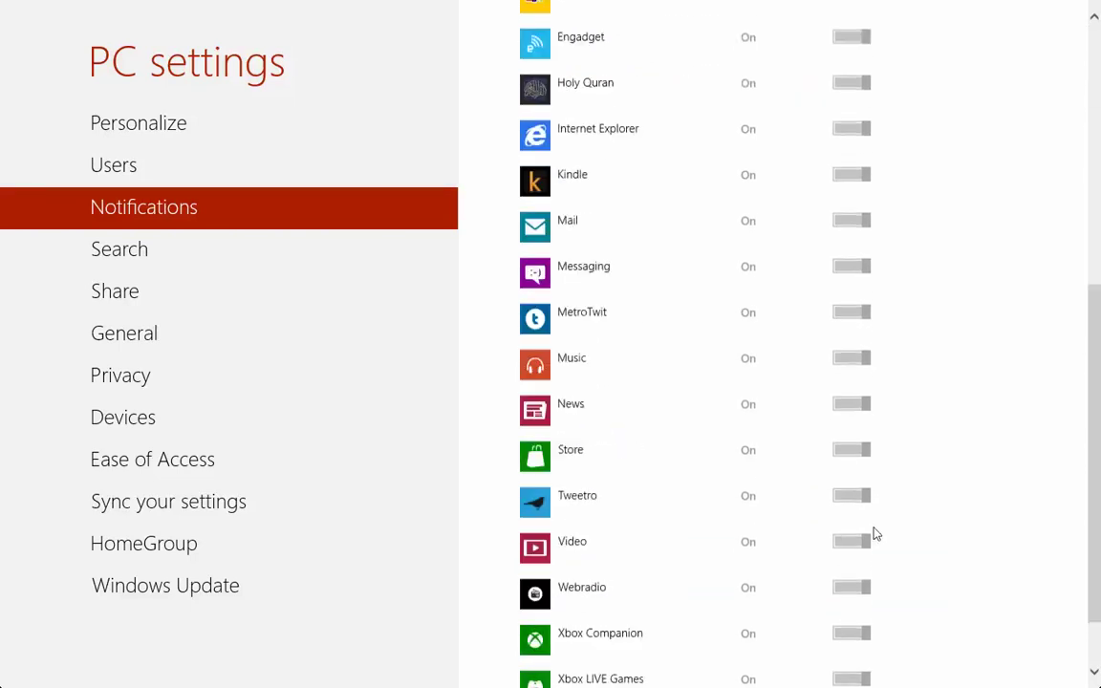
scroll(875, 531, up, 6)
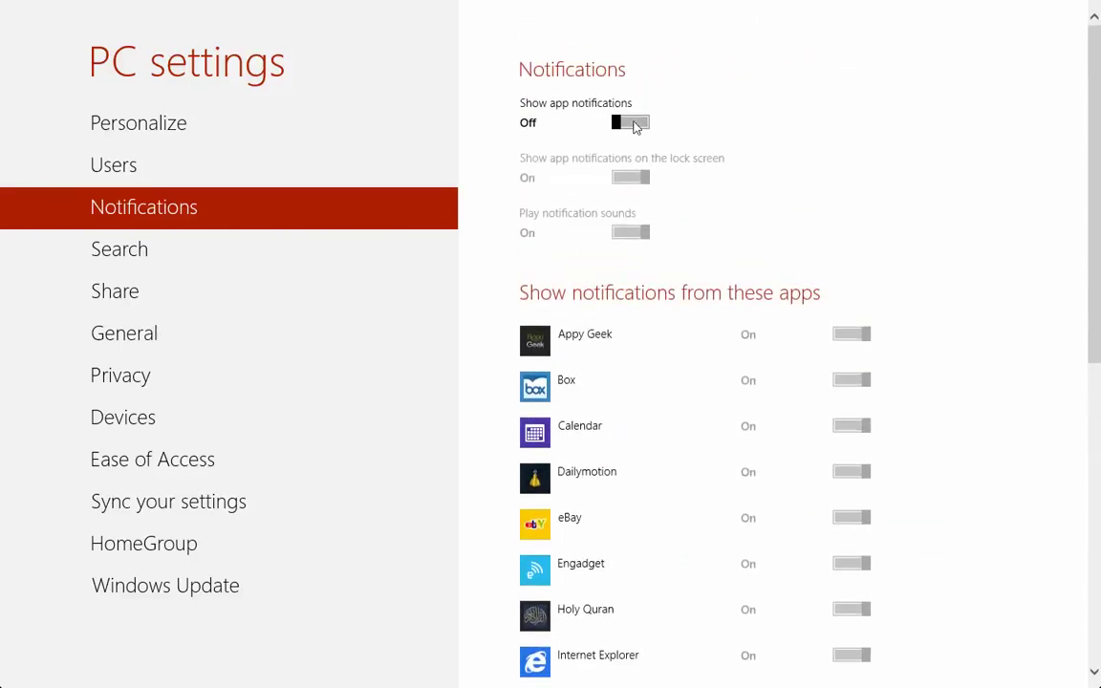
click(635, 127)
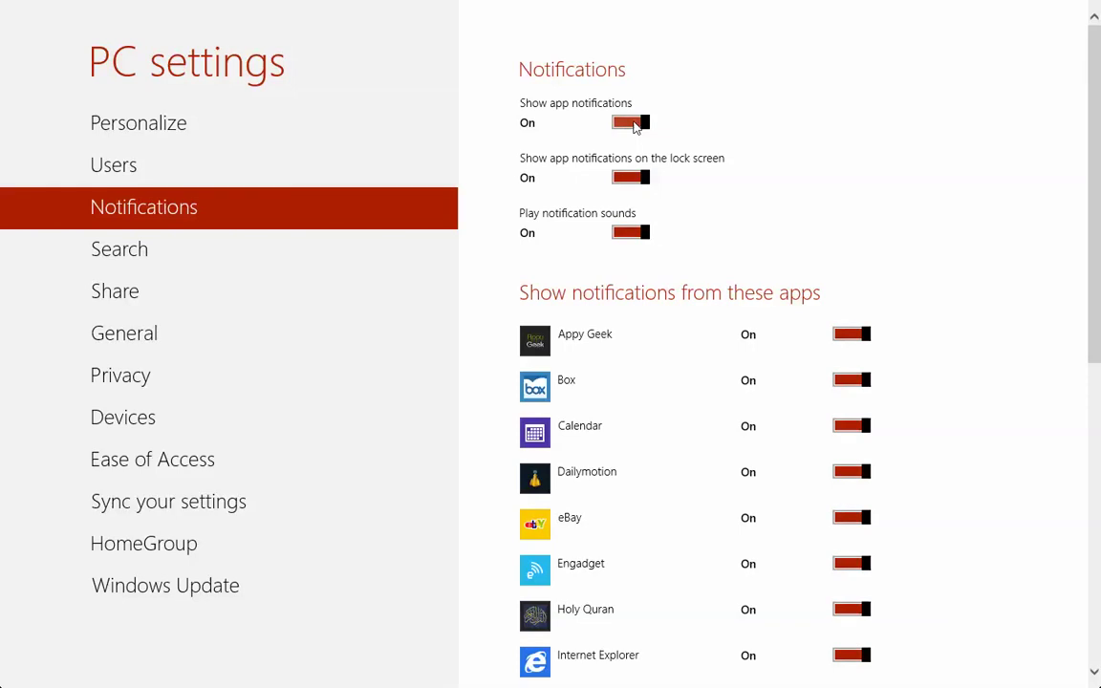
Turn lock screen notifications off and back On.
click(627, 182)
click(627, 181)
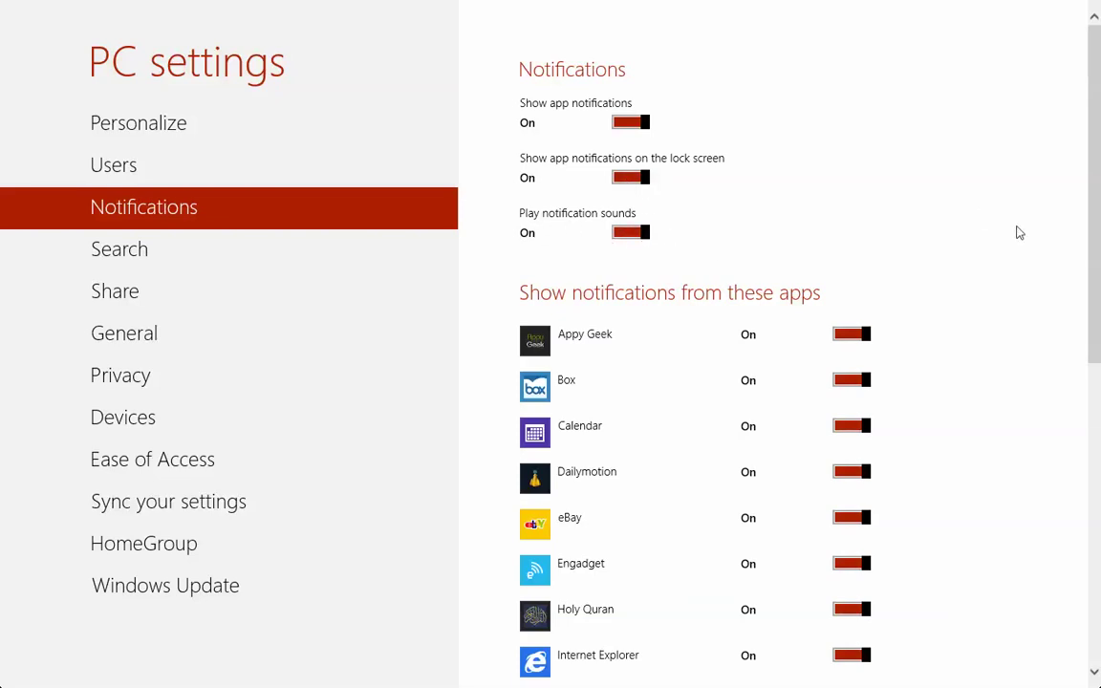
scroll(1019, 232, down, 6)
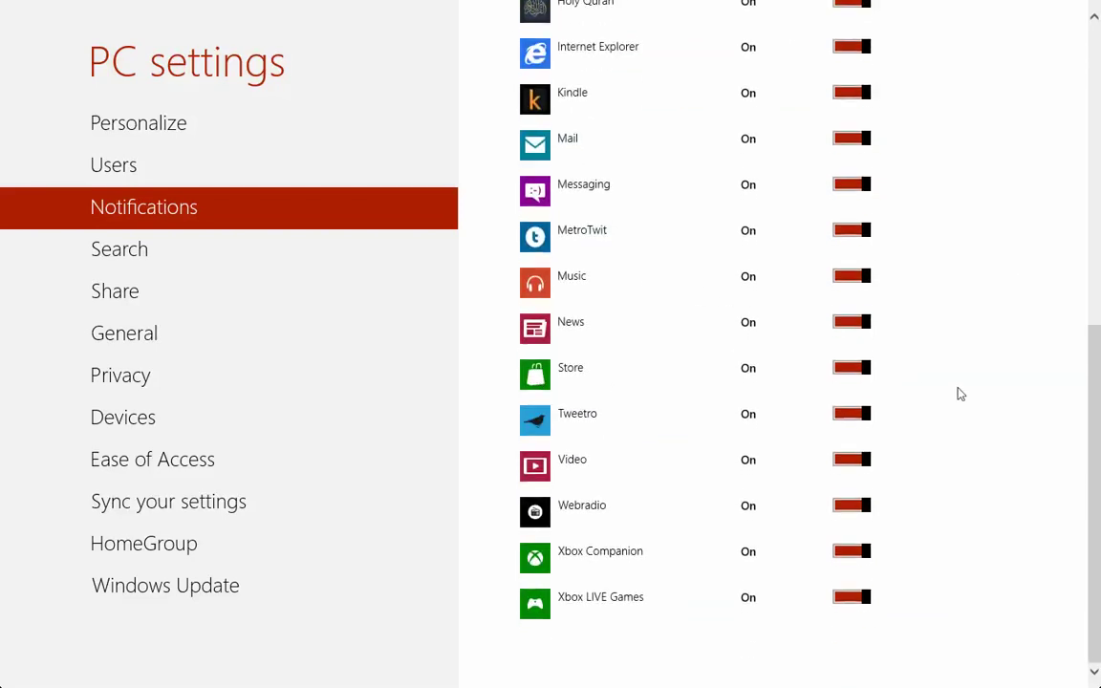
scroll(959, 391, up, 3)
Switch Store notifications Off and return to the Start screen.
scroll(959, 391, down, 3)
click(845, 373)
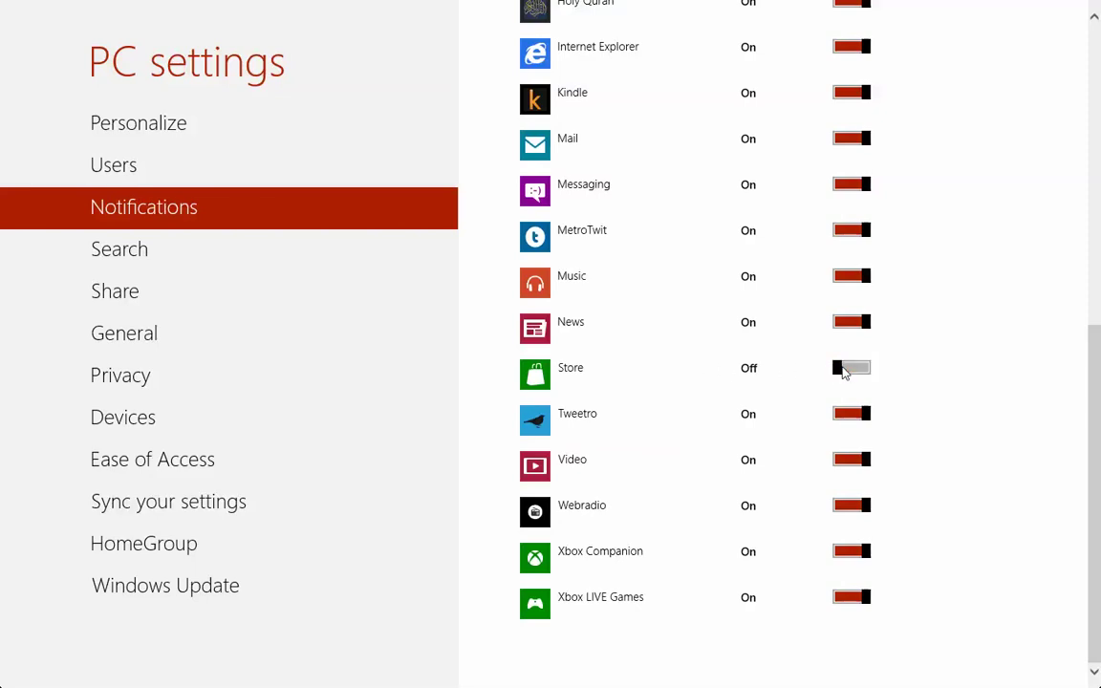
scroll(1021, 325, up, 3)
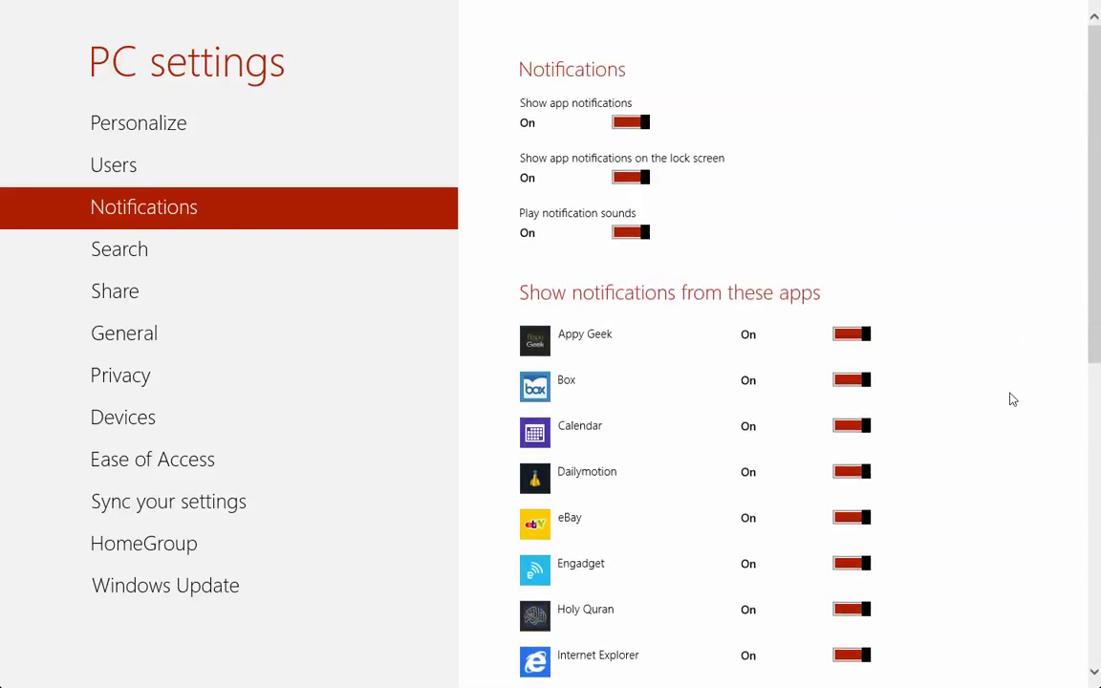
key(super)
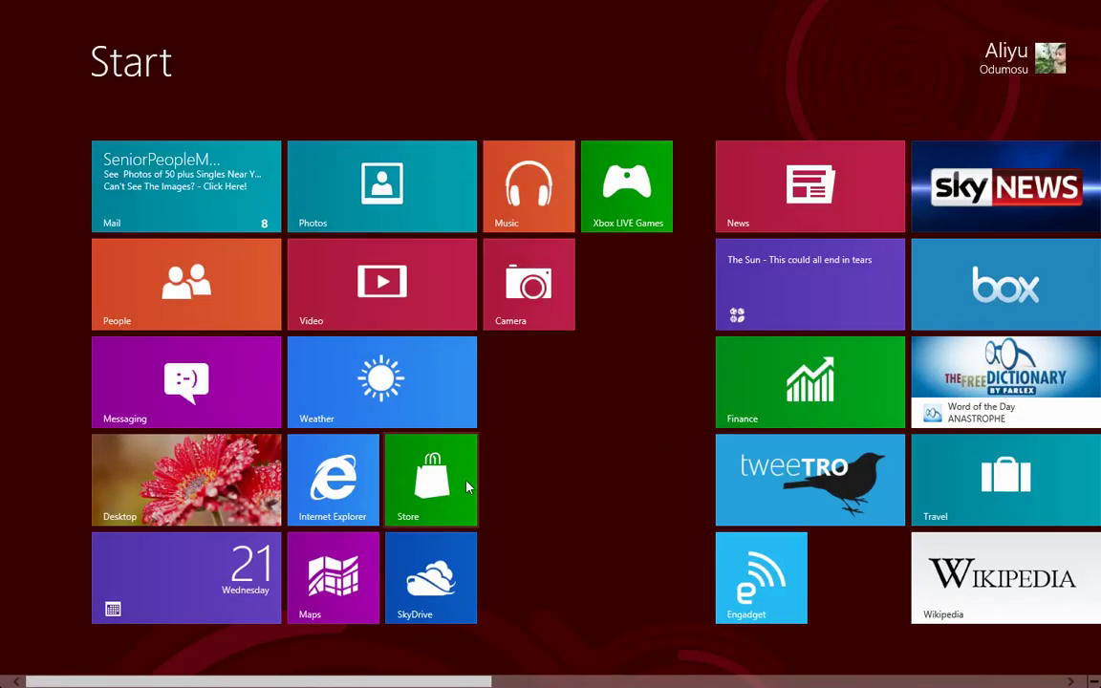
Install the free Paint 4 Kids app from the Store's Top free list.
click(466, 483)
scroll(582, 291, right, 2)
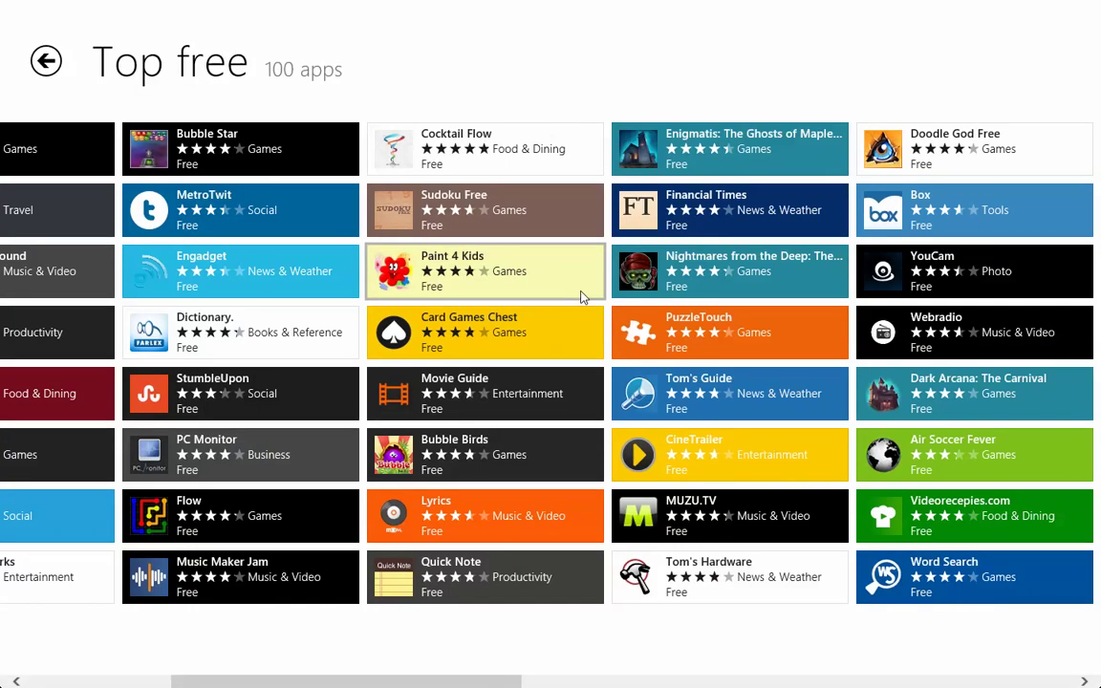
click(451, 272)
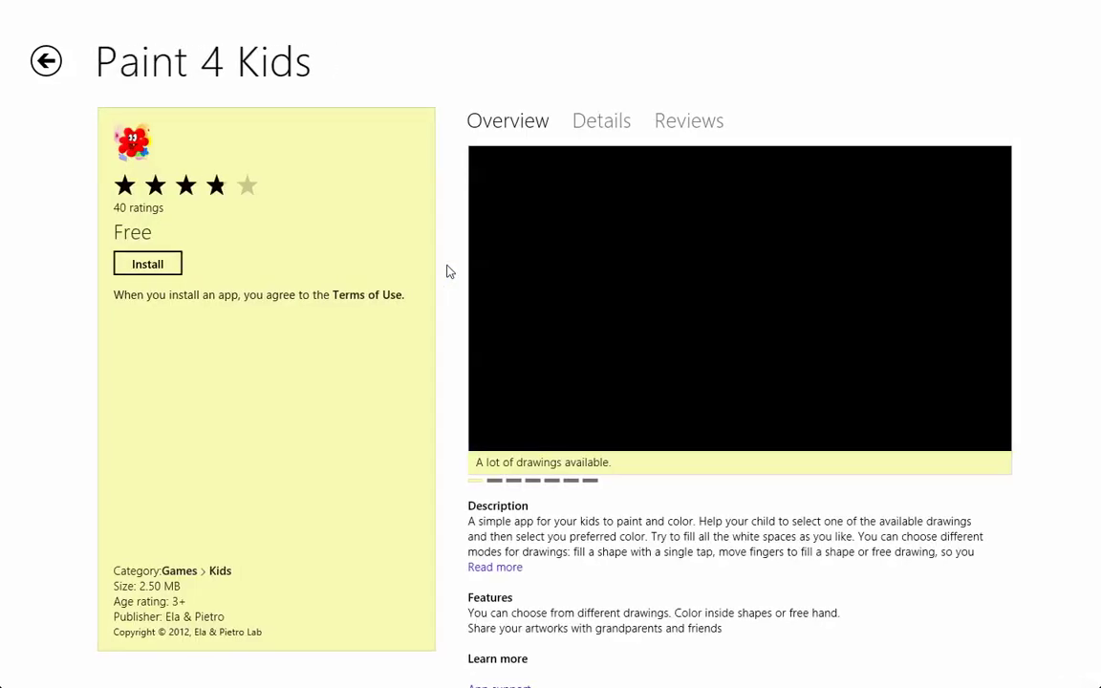
click(152, 265)
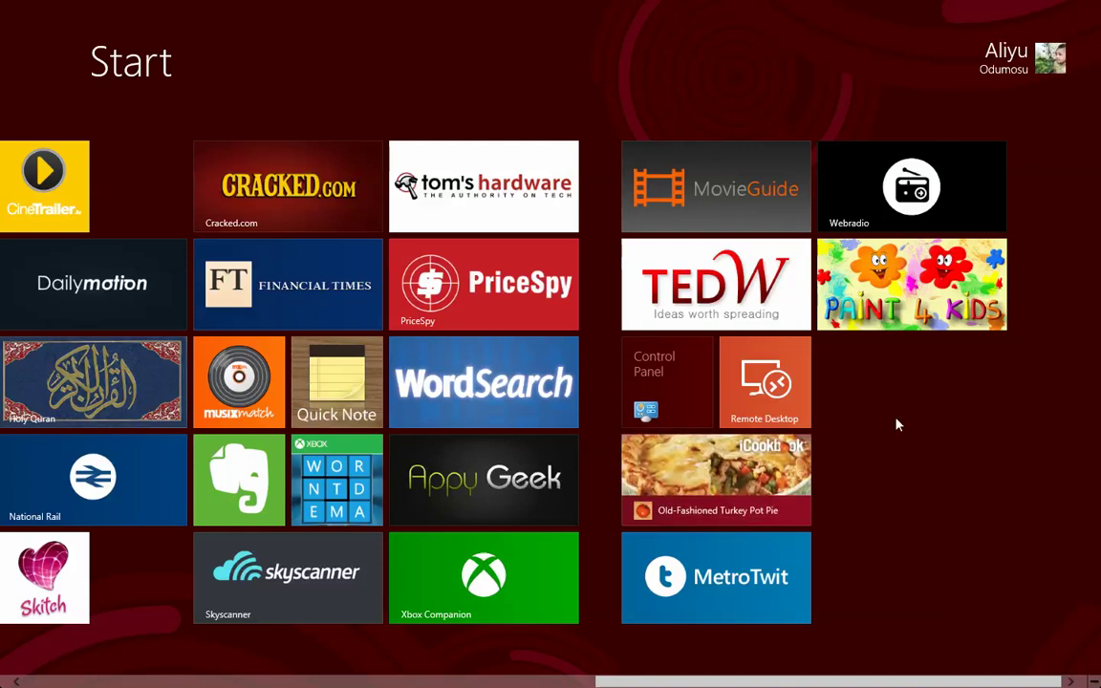
scroll(896, 425, up, 3)
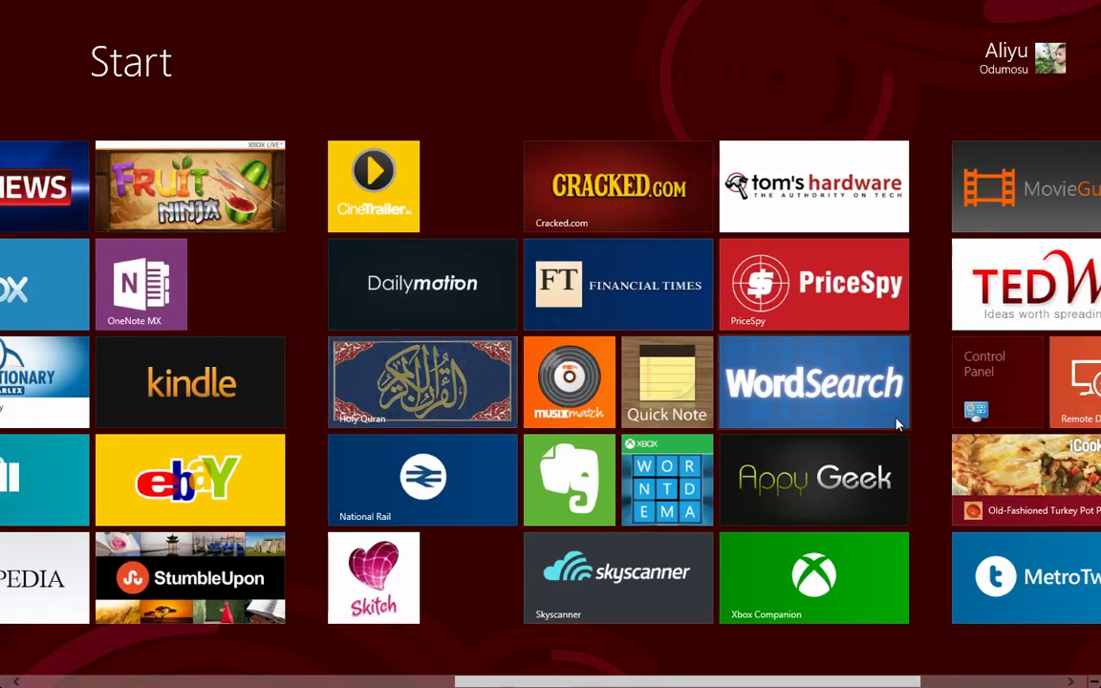
scroll(897, 424, up, 5)
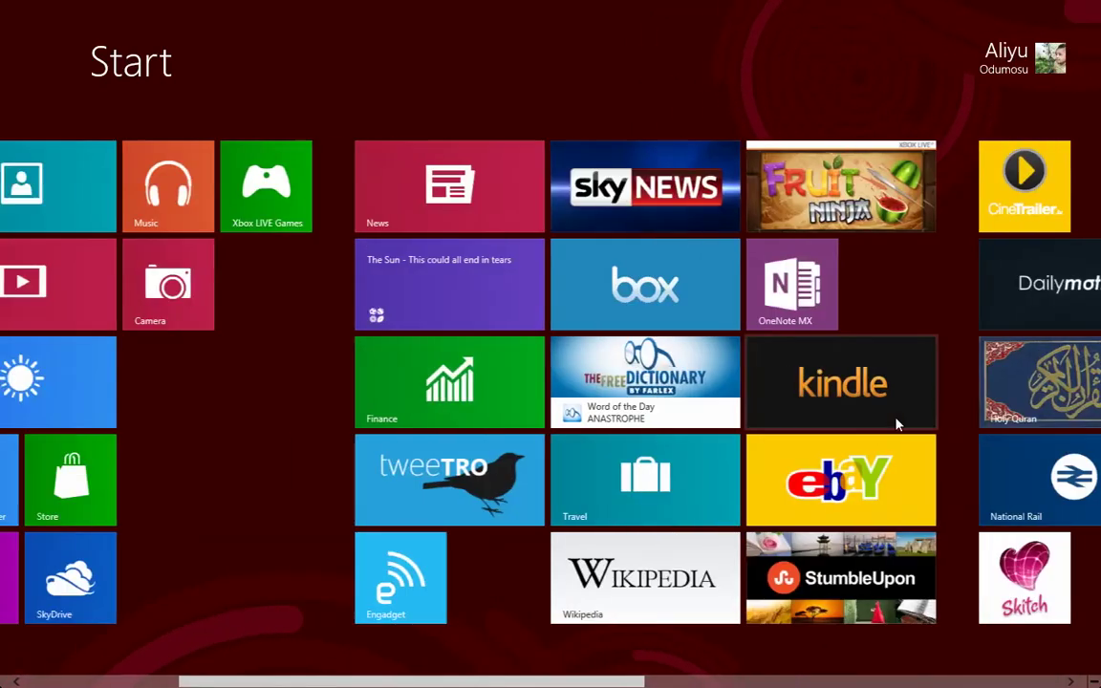
scroll(896, 425, down, 5)
scroll(897, 425, up, 5)
scroll(896, 424, down, 8)
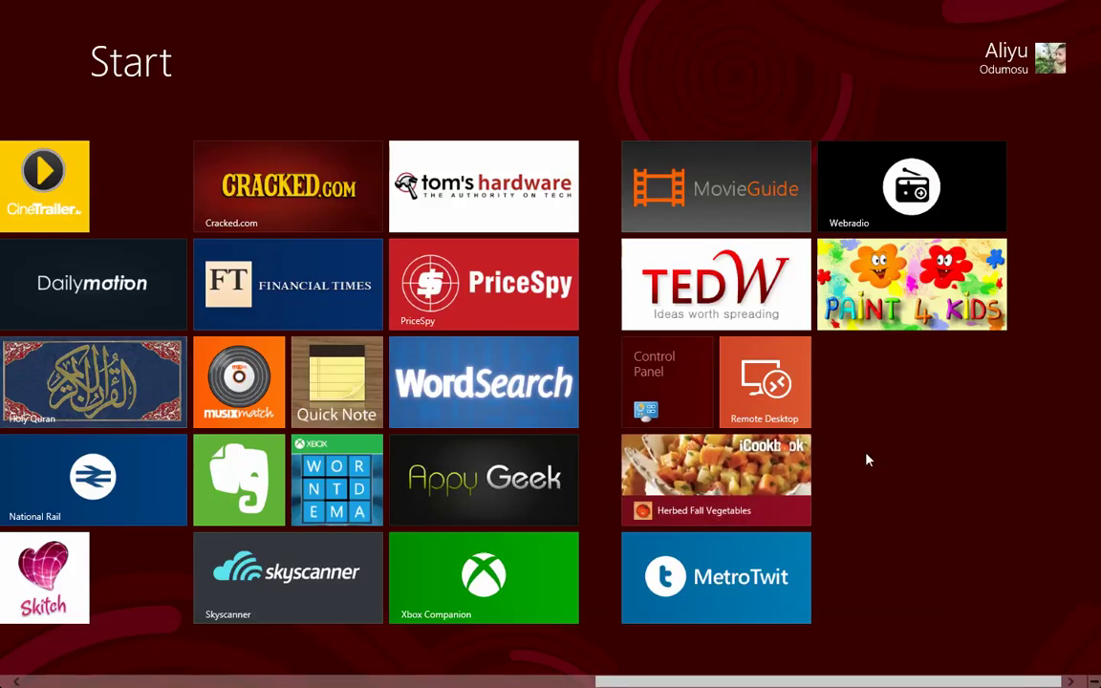
scroll(867, 459, up, 5)
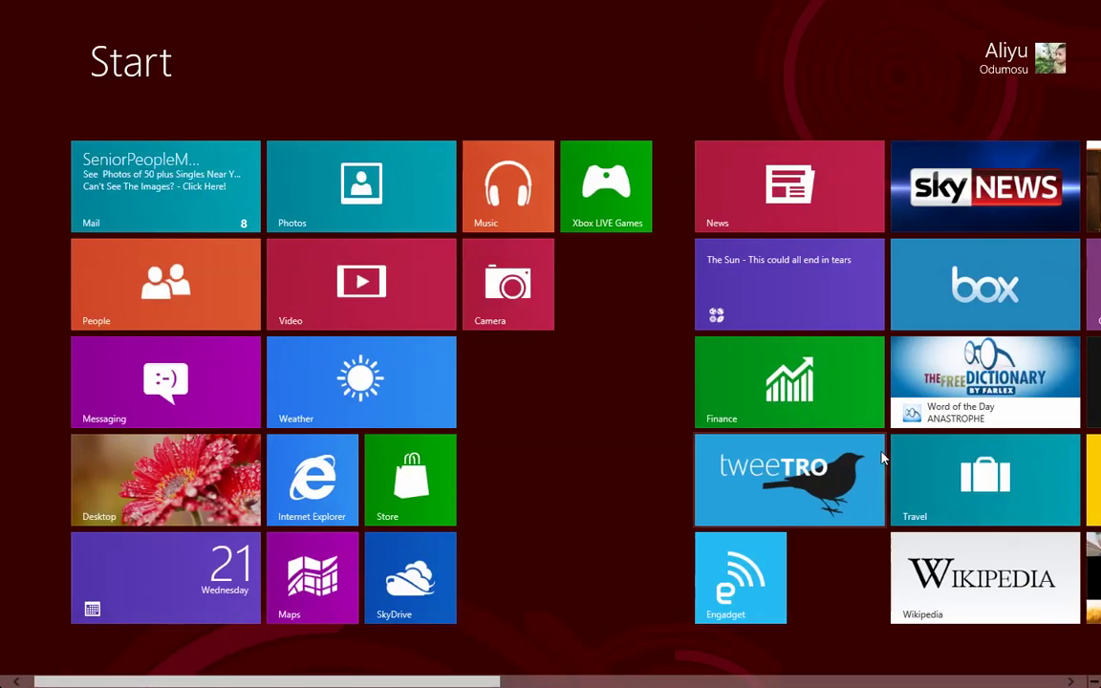
scroll(883, 457, down, 8)
scroll(882, 457, up, 8)
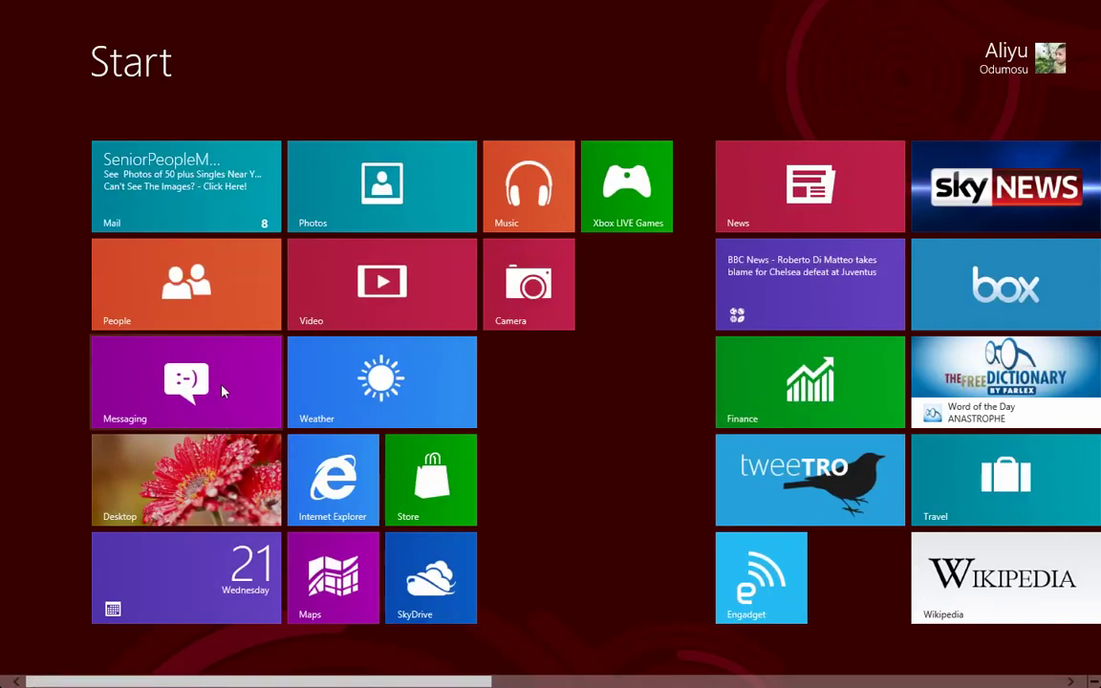
scroll(565, 389, down, 1)
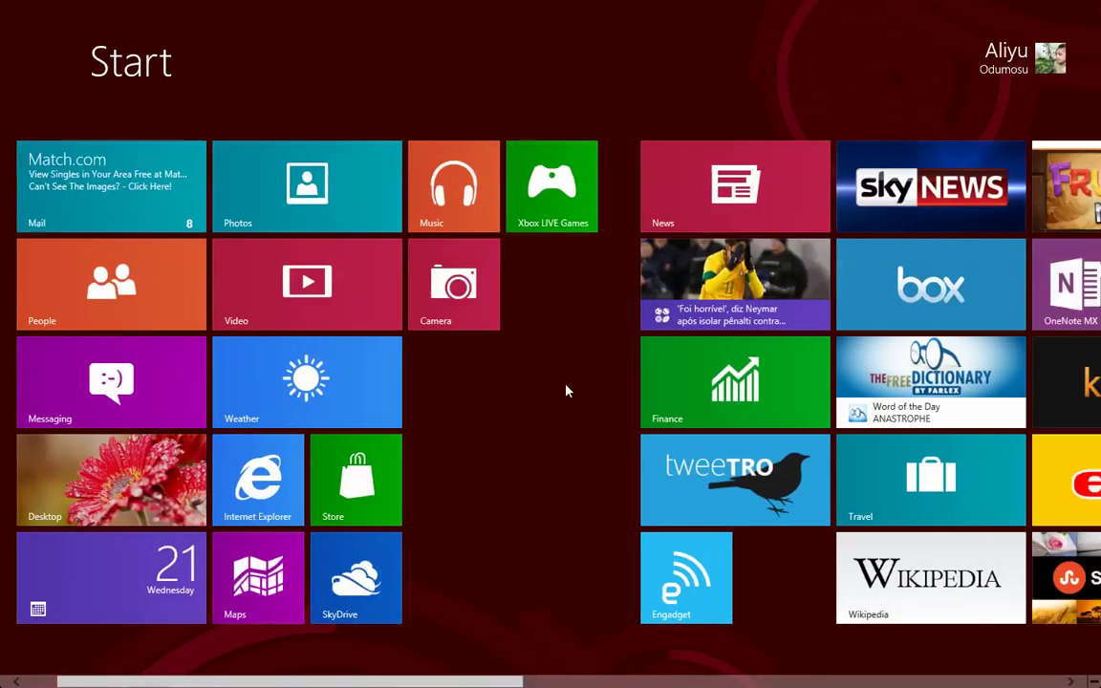
scroll(566, 390, down, 1)
scroll(566, 390, up, 2)
scroll(566, 390, down, 7)
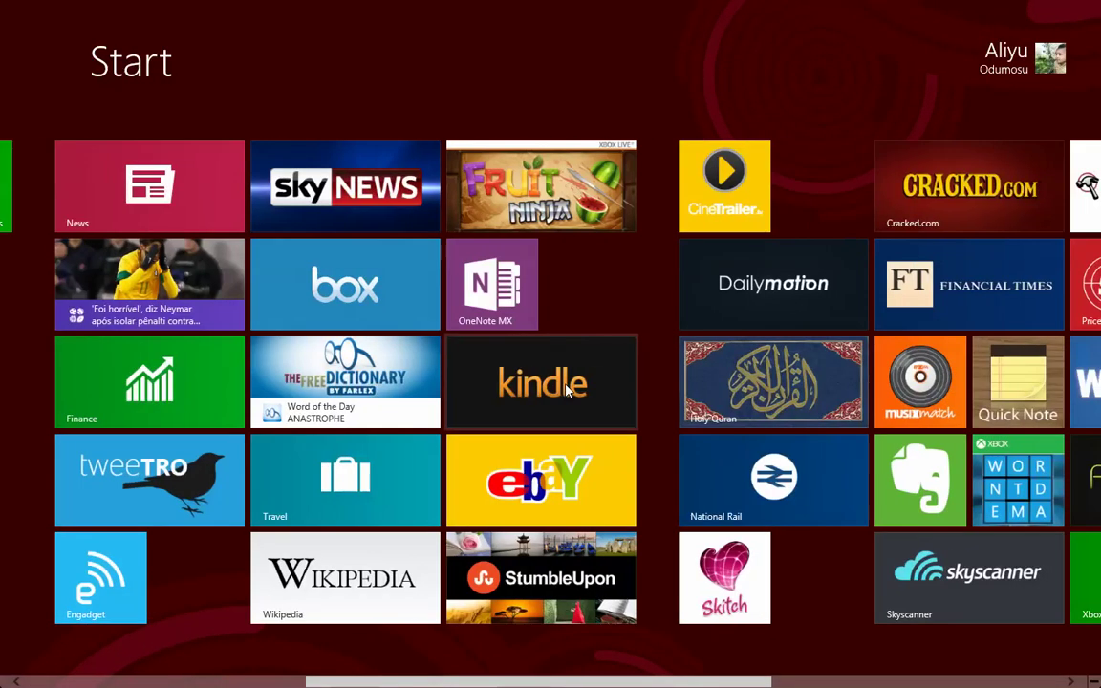
scroll(566, 390, down, 5)
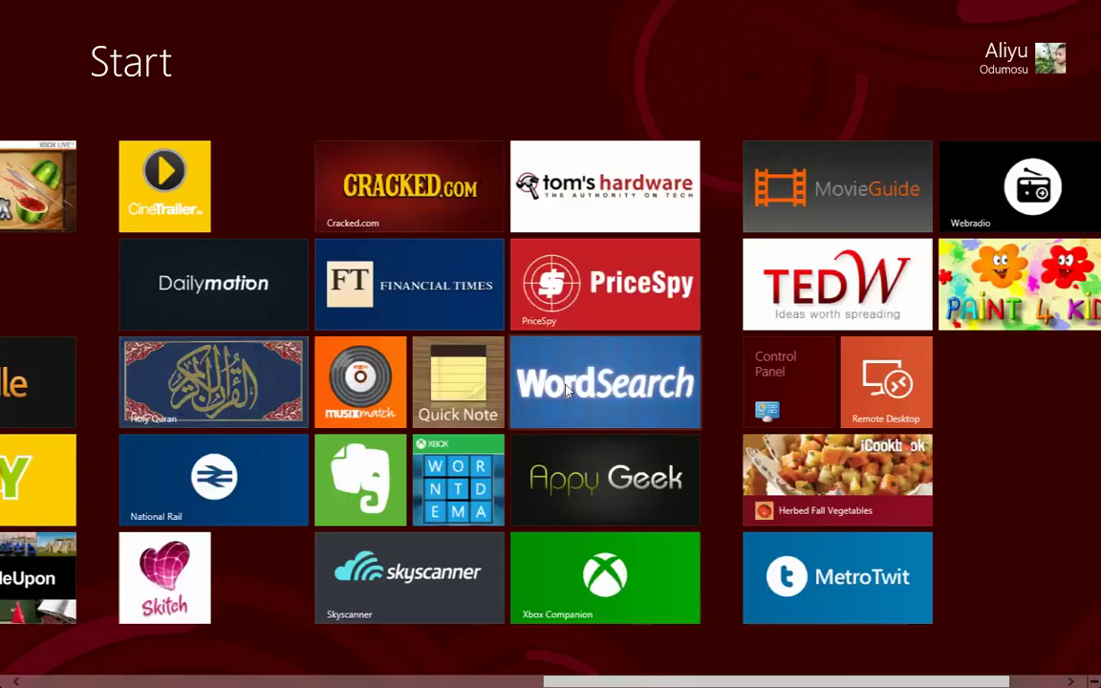
scroll(566, 390, down, 1)
scroll(941, 469, up, 1)
scroll(941, 470, down, 1)
scroll(941, 469, down, 1)
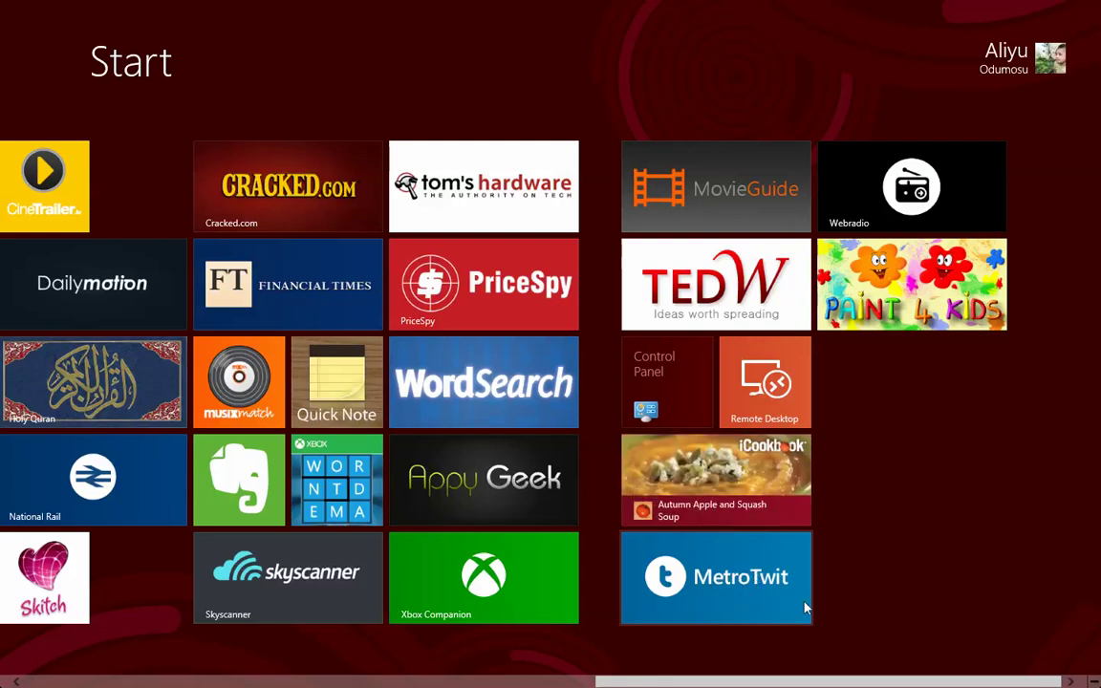
Launch MetroTwit and close its General settings, leaving the Let's get started page showing.
click(741, 581)
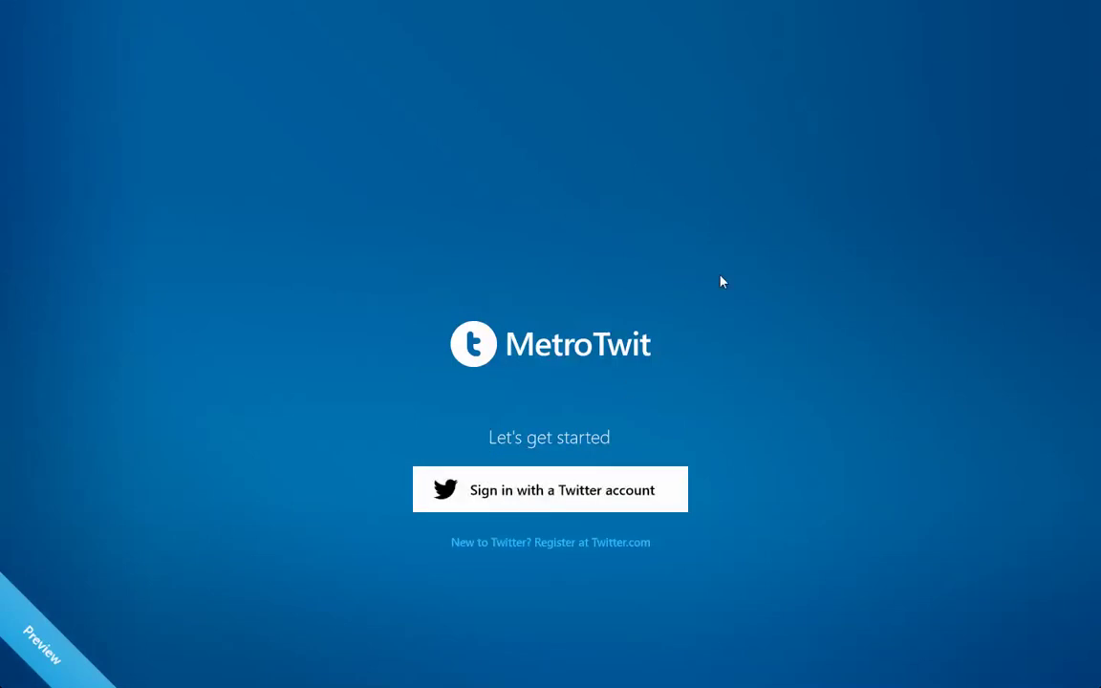
key(super+i)
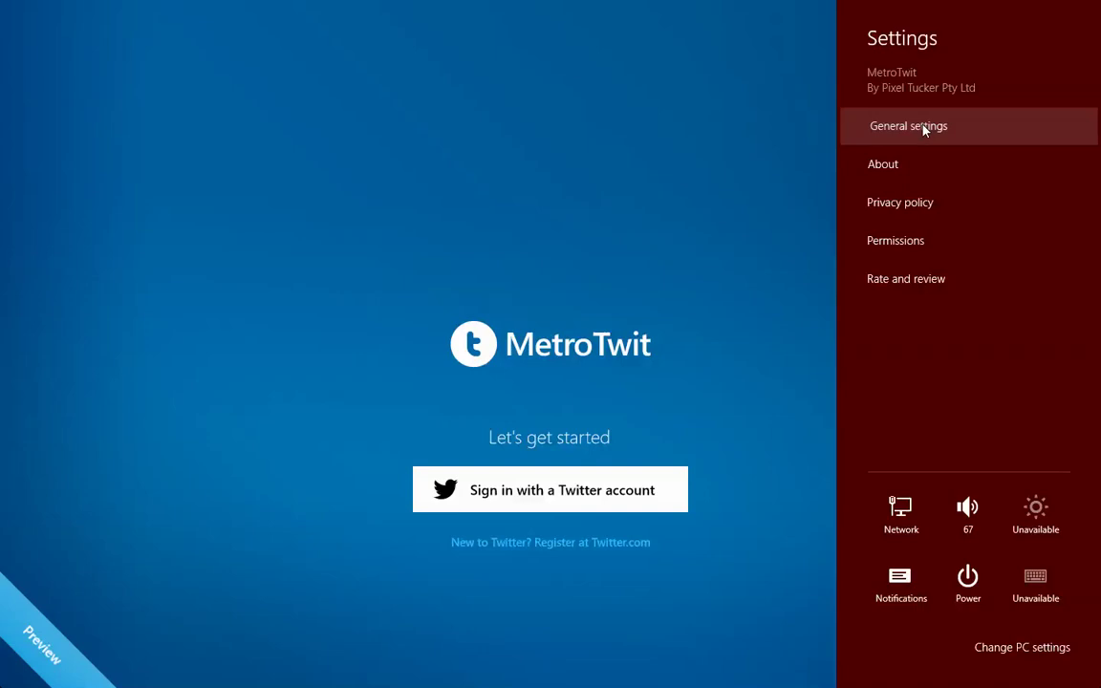
click(924, 130)
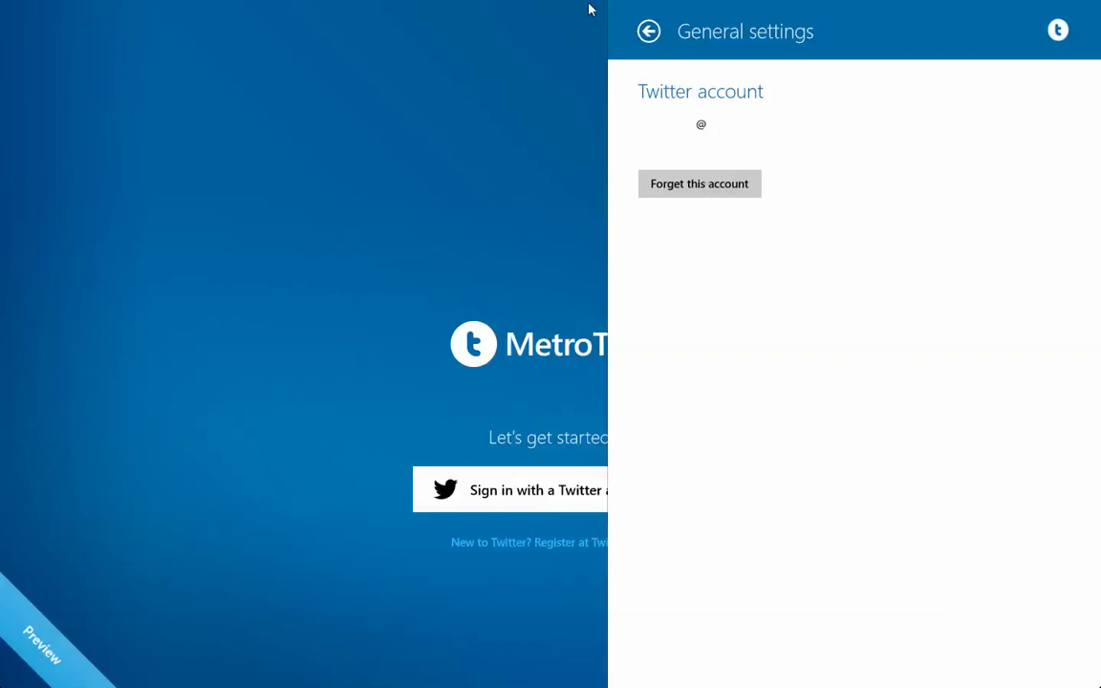
click(649, 31)
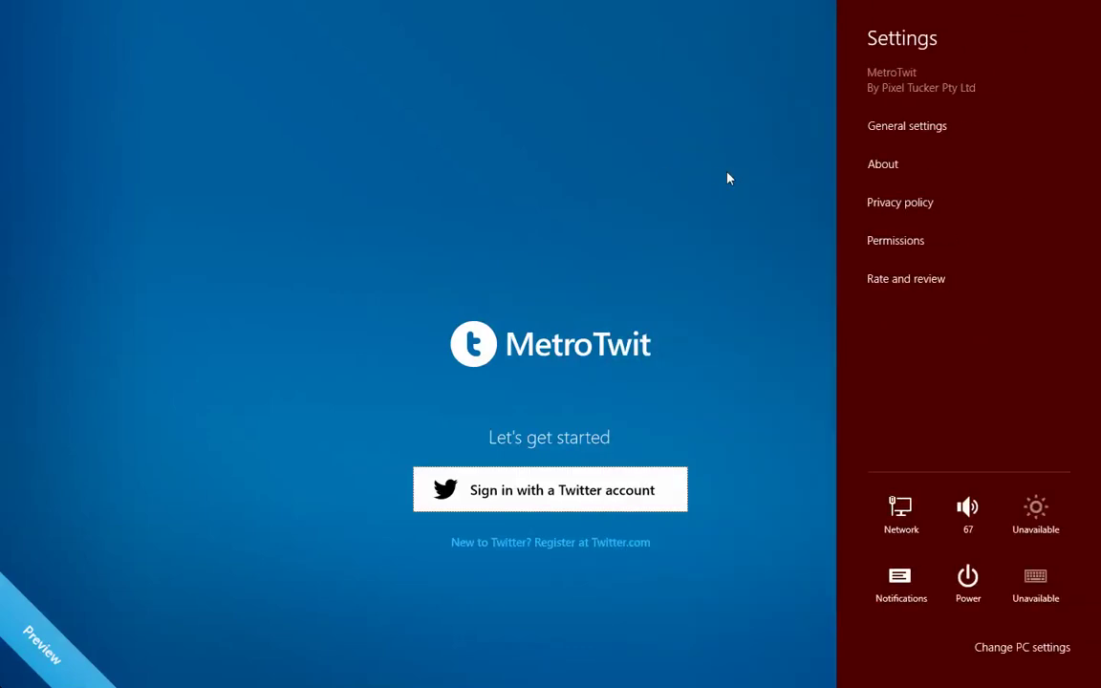
click(755, 329)
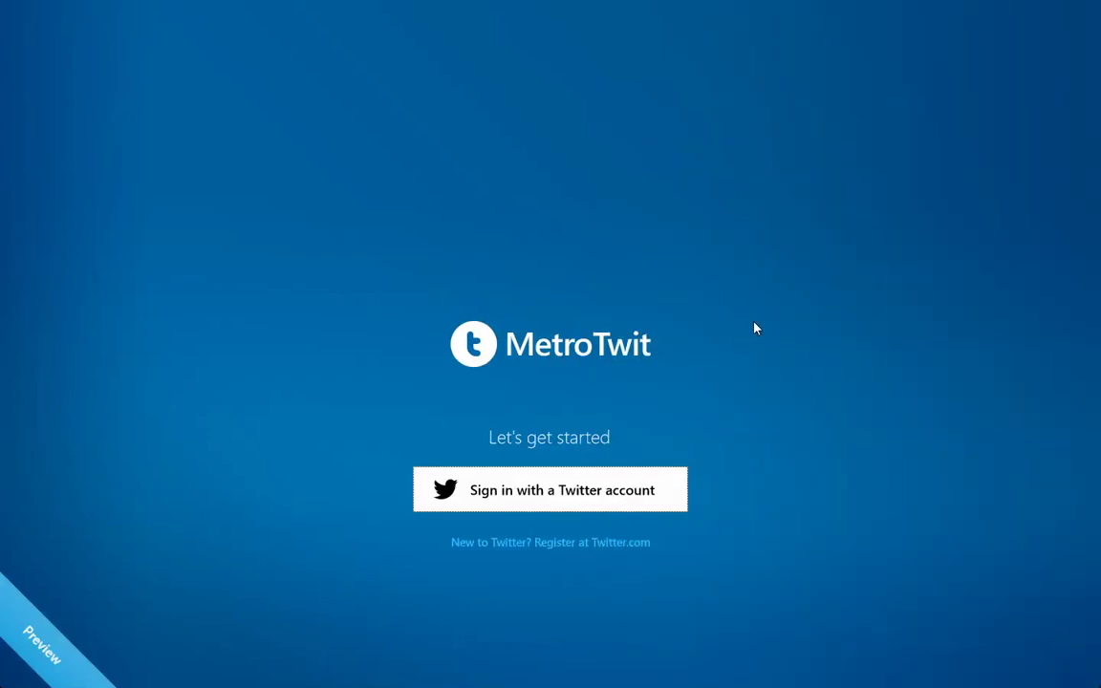